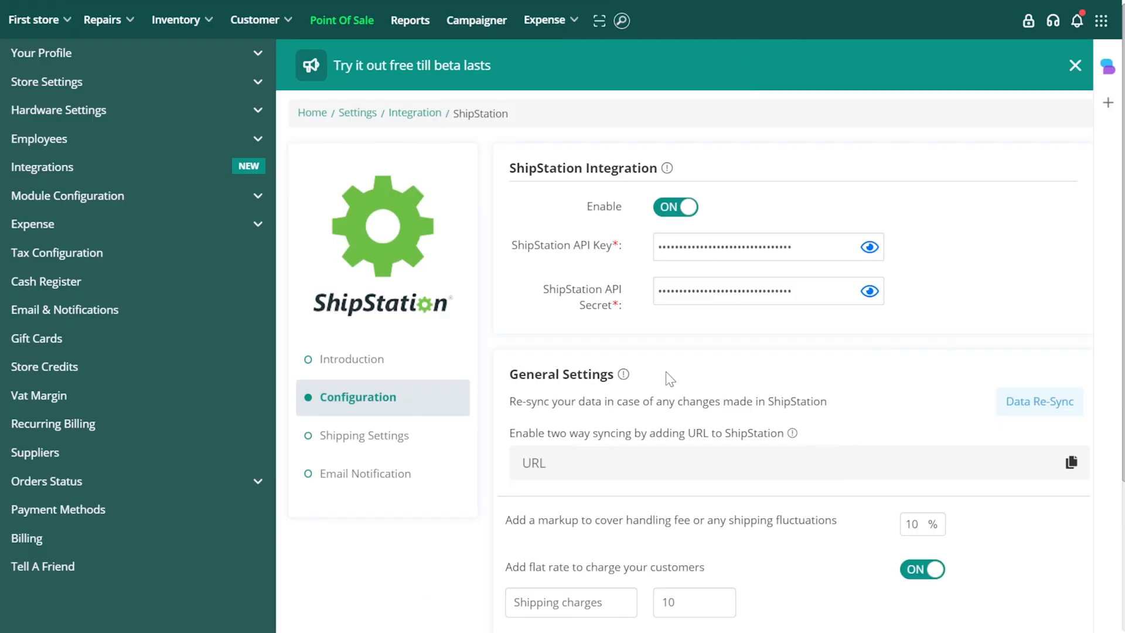
- Switch to RepairDesk and save the general configuration of the ShipStation integration
{"action": "scroll", "coordinate": [666, 371], "scroll_direction": "down", "scroll_amount": 3}
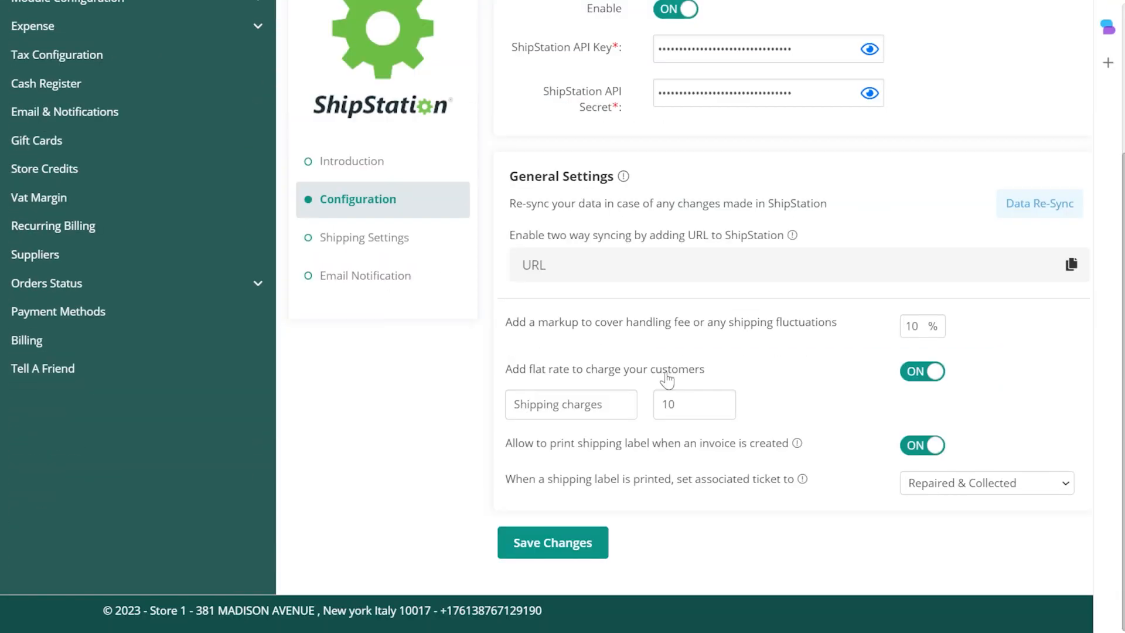
{"action": "left_click", "coordinate": [553, 540]}
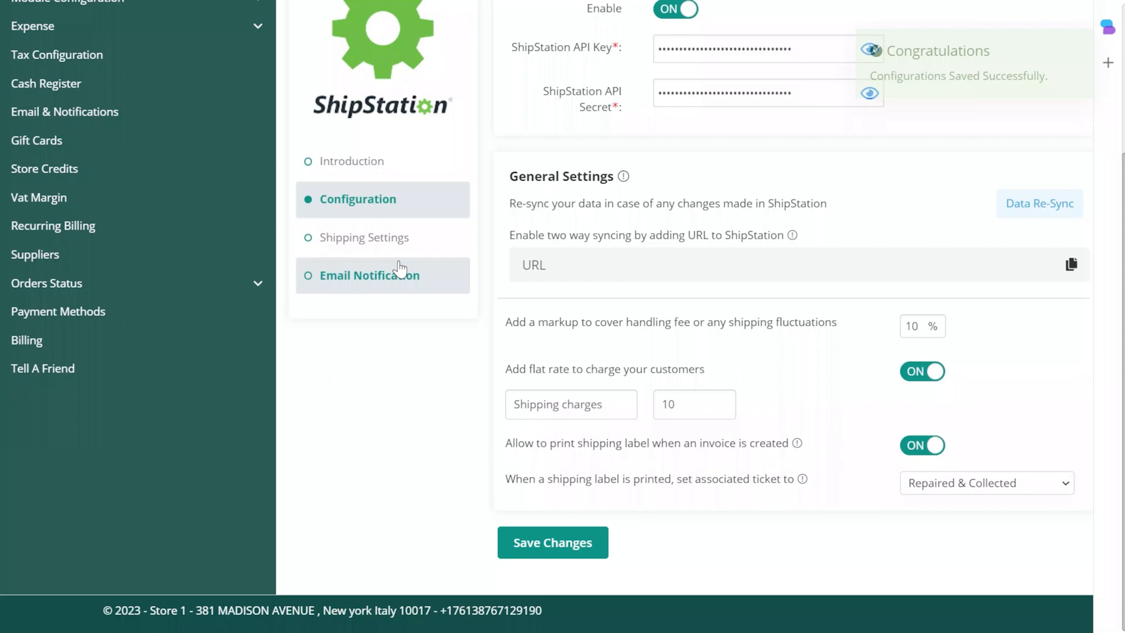
- In the integration's shipping settings, add the UPS Standard method and the Large Flat Rate Box package, and save the changes
{"action": "left_click", "coordinate": [402, 242]}
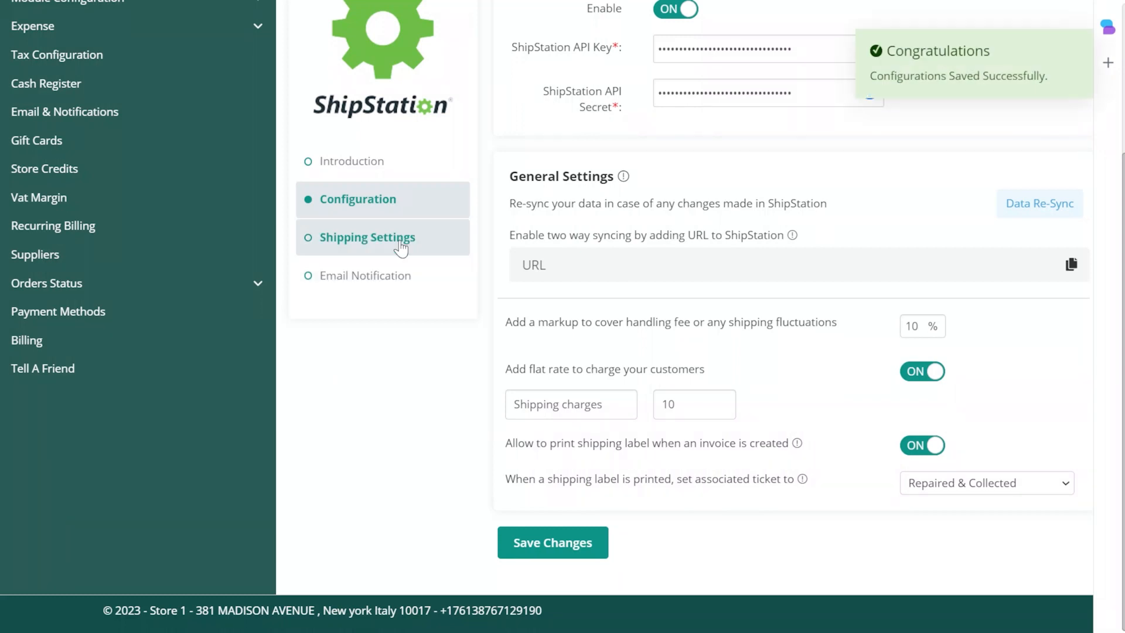
{"action": "scroll", "coordinate": [589, 207], "scroll_direction": "up", "scroll_amount": 1}
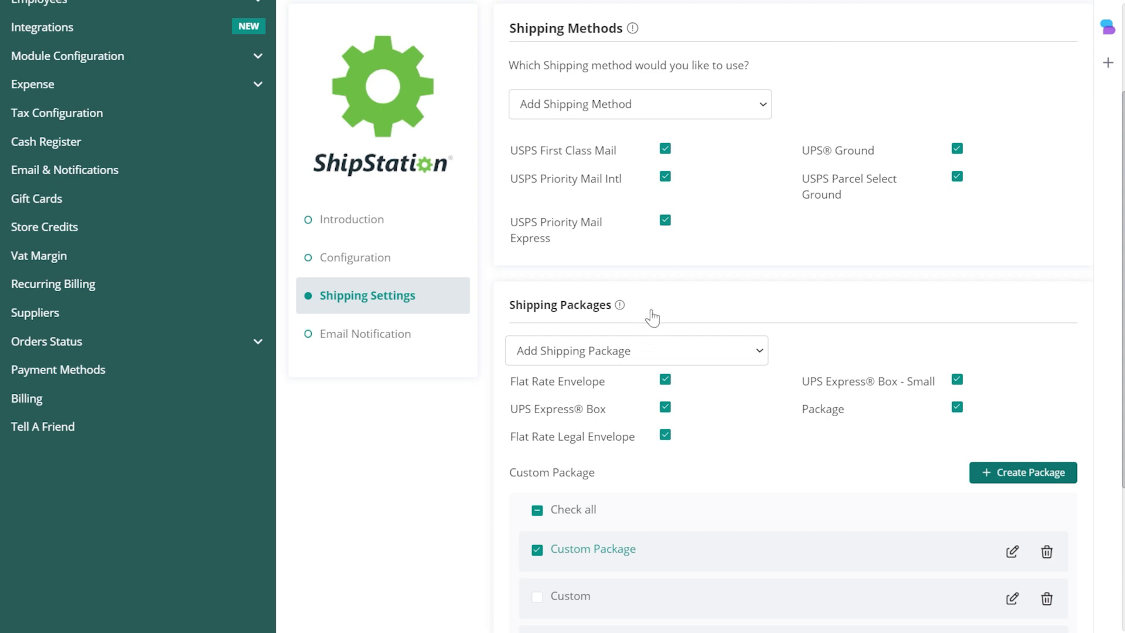
{"action": "scroll", "coordinate": [652, 311], "scroll_direction": "down", "scroll_amount": 3}
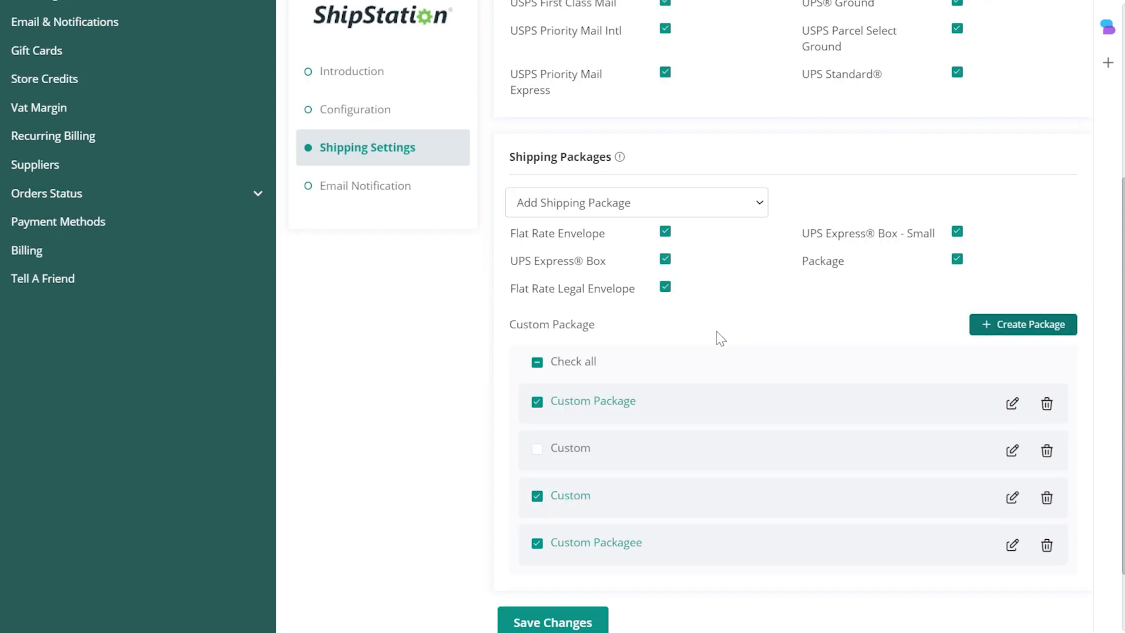
{"action": "scroll", "coordinate": [720, 339], "scroll_direction": "down", "scroll_amount": 1}
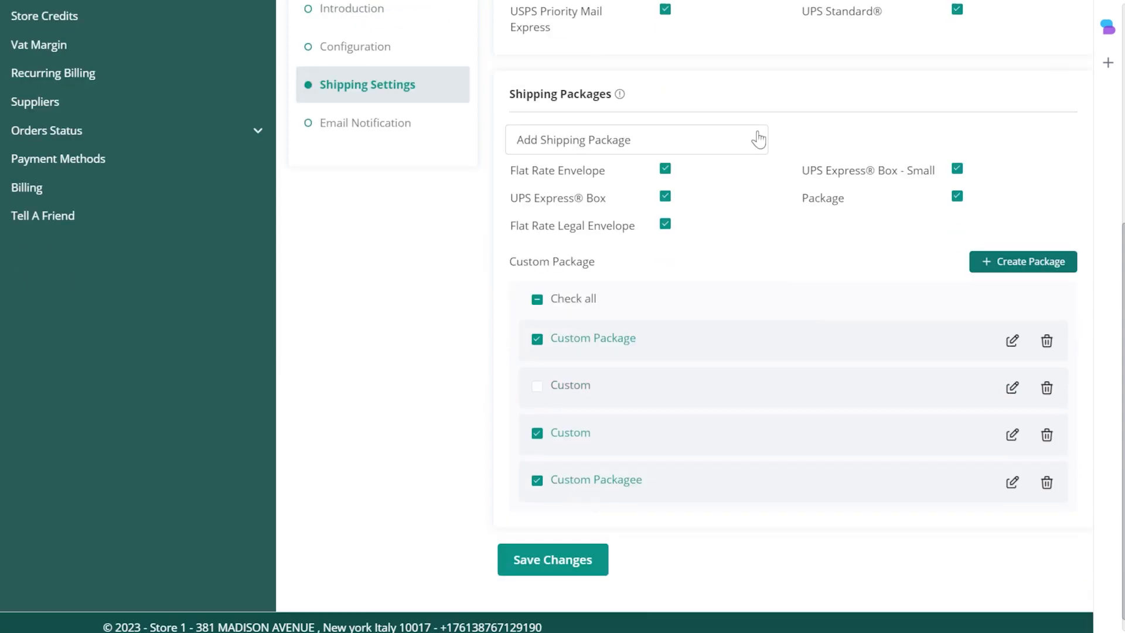
{"action": "left_click", "coordinate": [680, 255]}
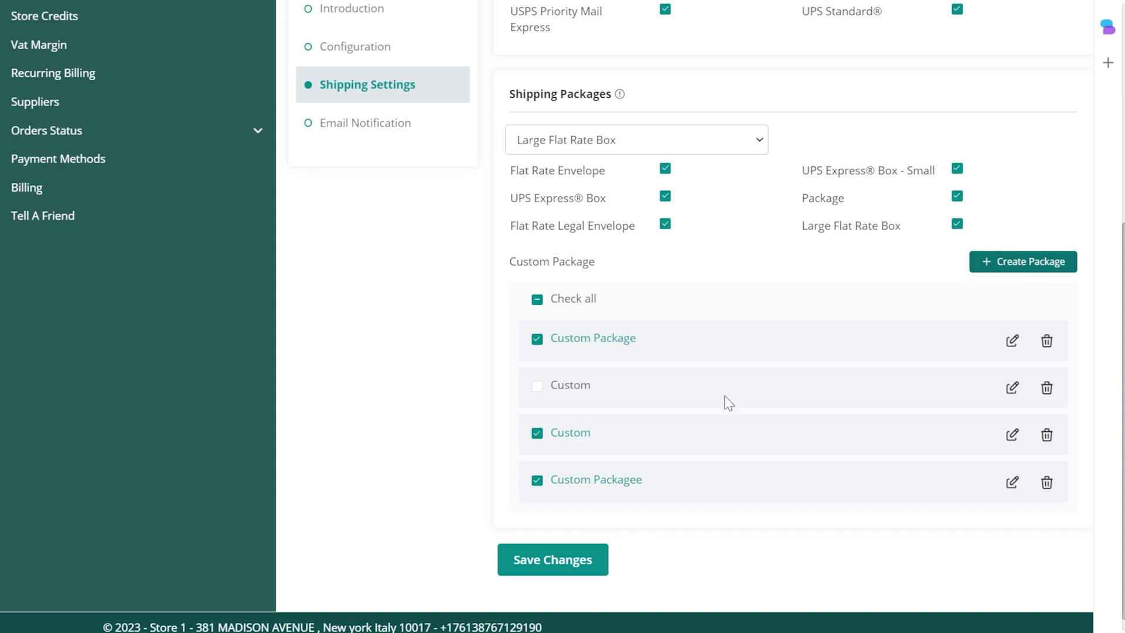
{"action": "scroll", "coordinate": [645, 469], "scroll_direction": "down", "scroll_amount": 1}
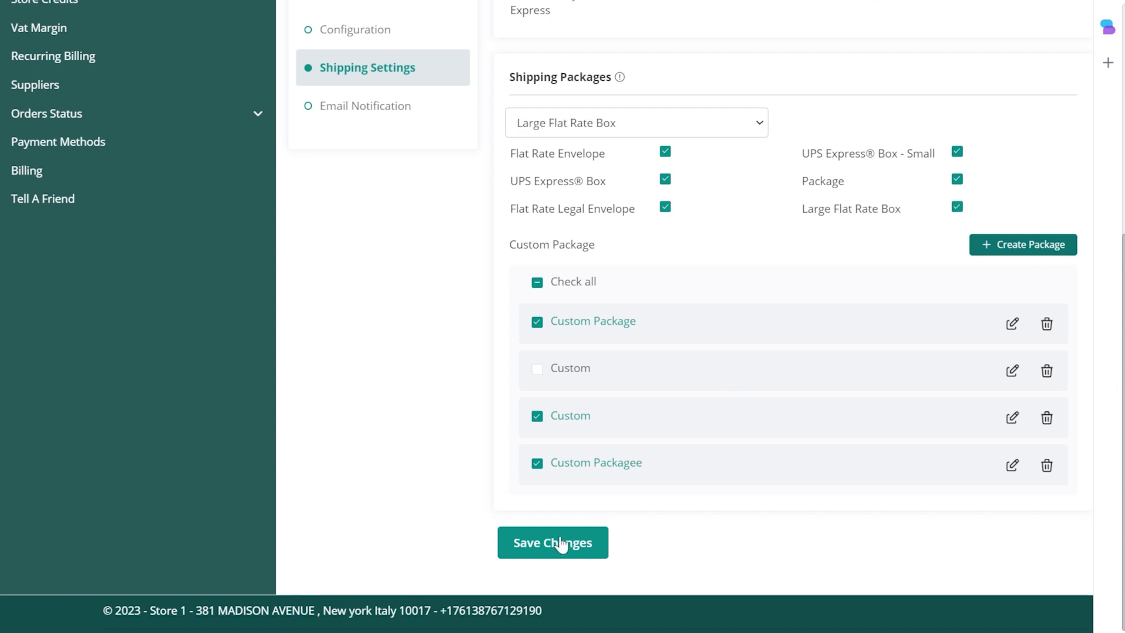
{"action": "left_click", "coordinate": [561, 545]}
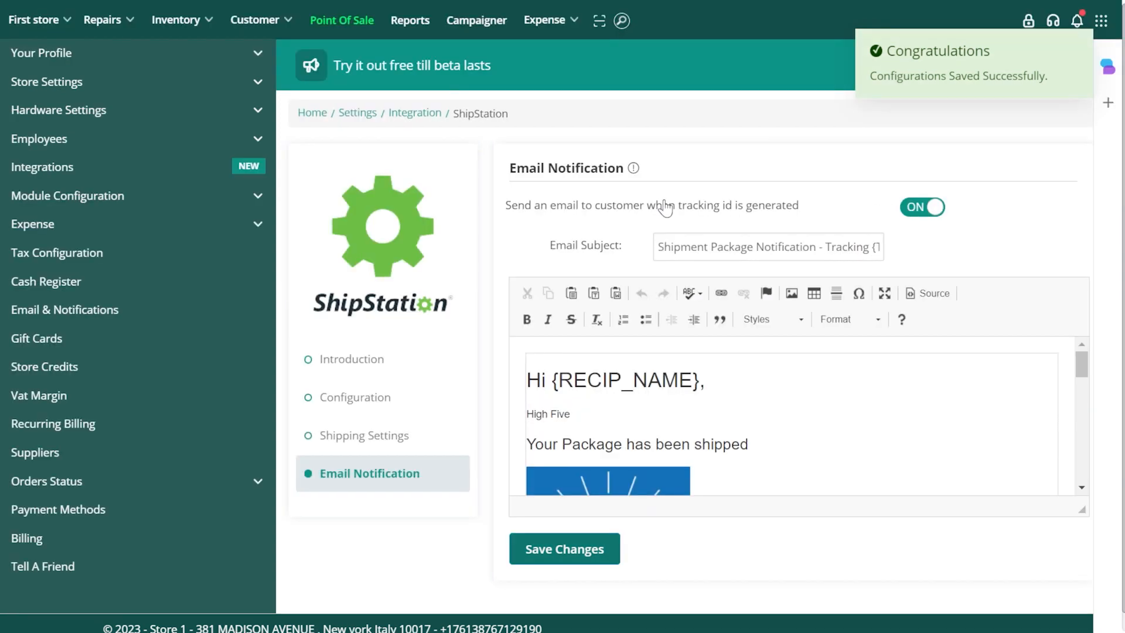
- Review the email notification template sent to customers when a tracking ID is generated, and save it
{"action": "scroll", "coordinate": [730, 381], "scroll_direction": "down", "scroll_amount": 5}
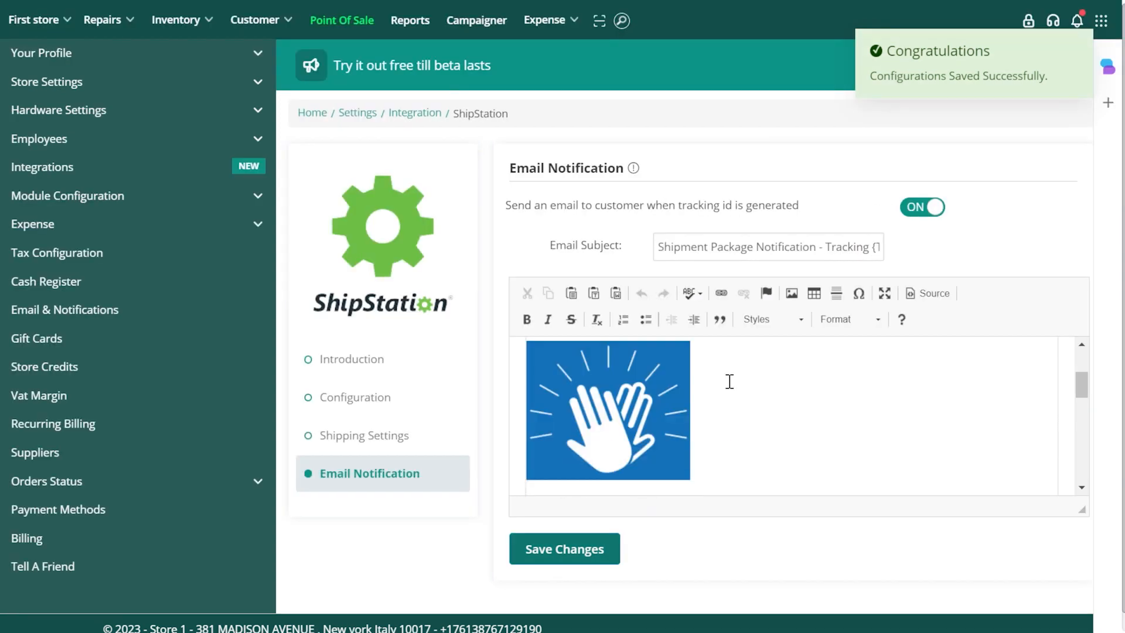
{"action": "scroll", "coordinate": [729, 381], "scroll_direction": "down", "scroll_amount": 5}
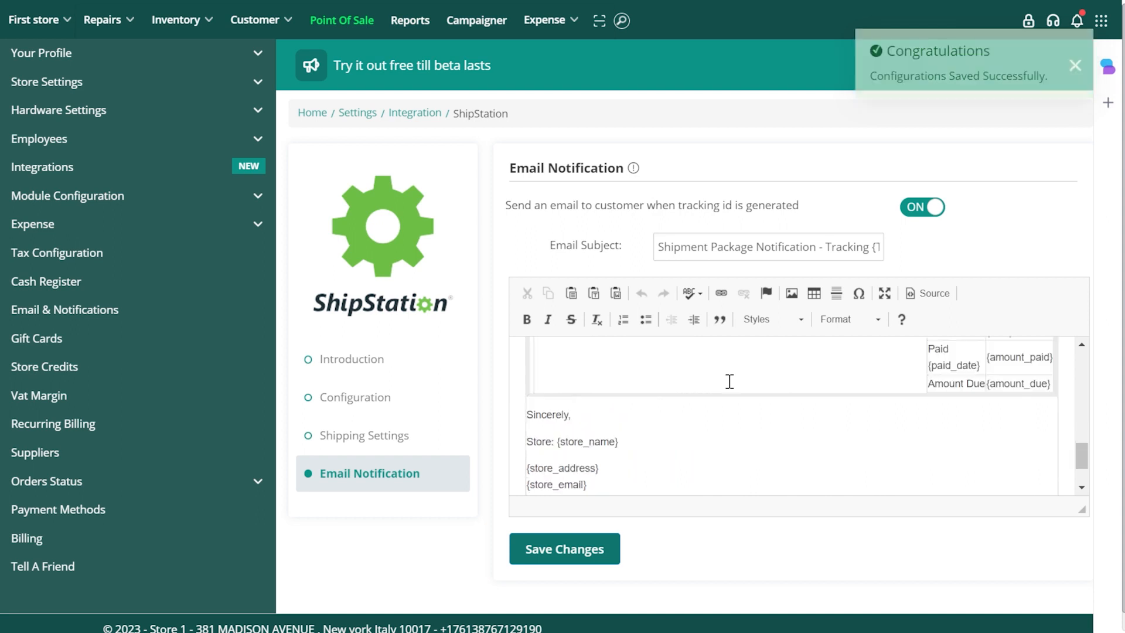
{"action": "scroll", "coordinate": [729, 382], "scroll_direction": "down", "scroll_amount": 3}
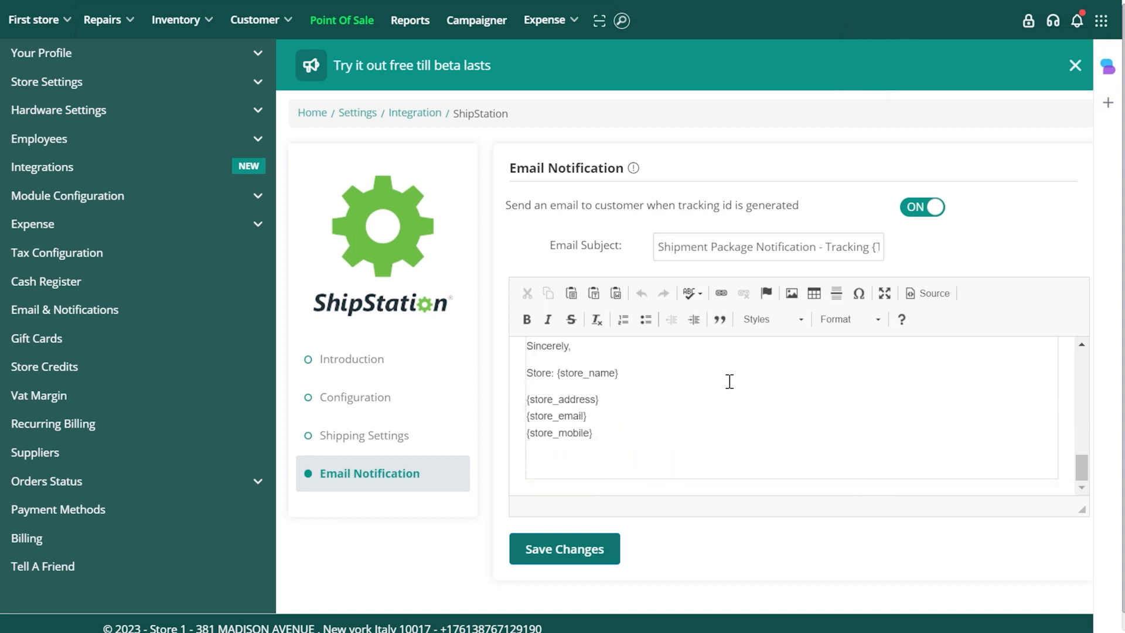
{"action": "left_click", "coordinate": [593, 538]}
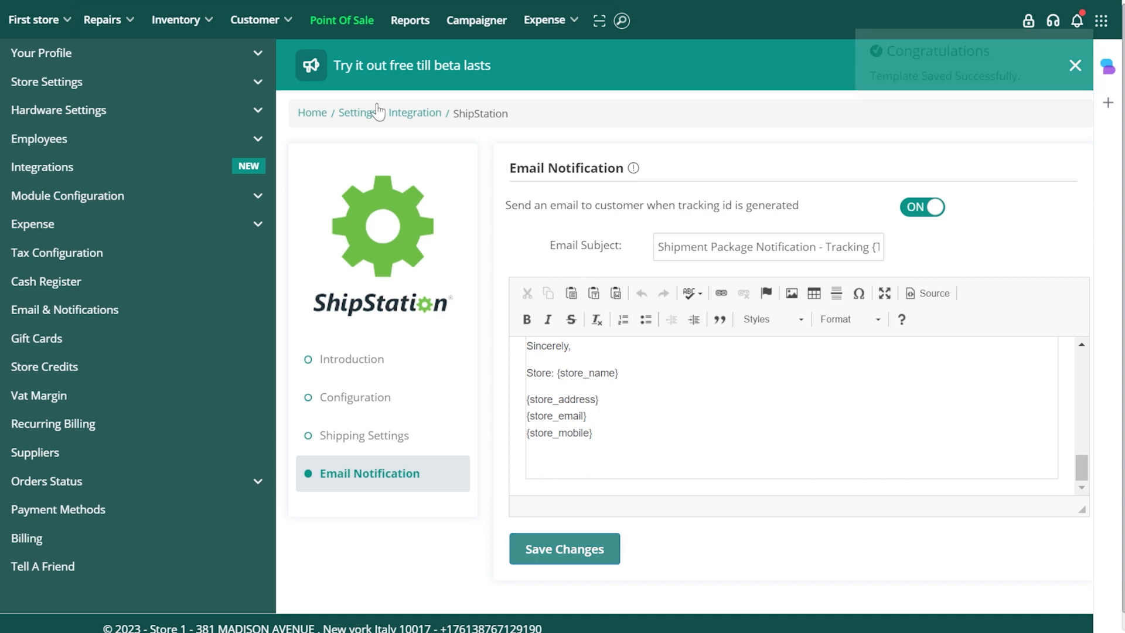
- Open the Point of Sale and assign the existing customer to the sale by searching for the customer's name
{"action": "left_click", "coordinate": [349, 23]}
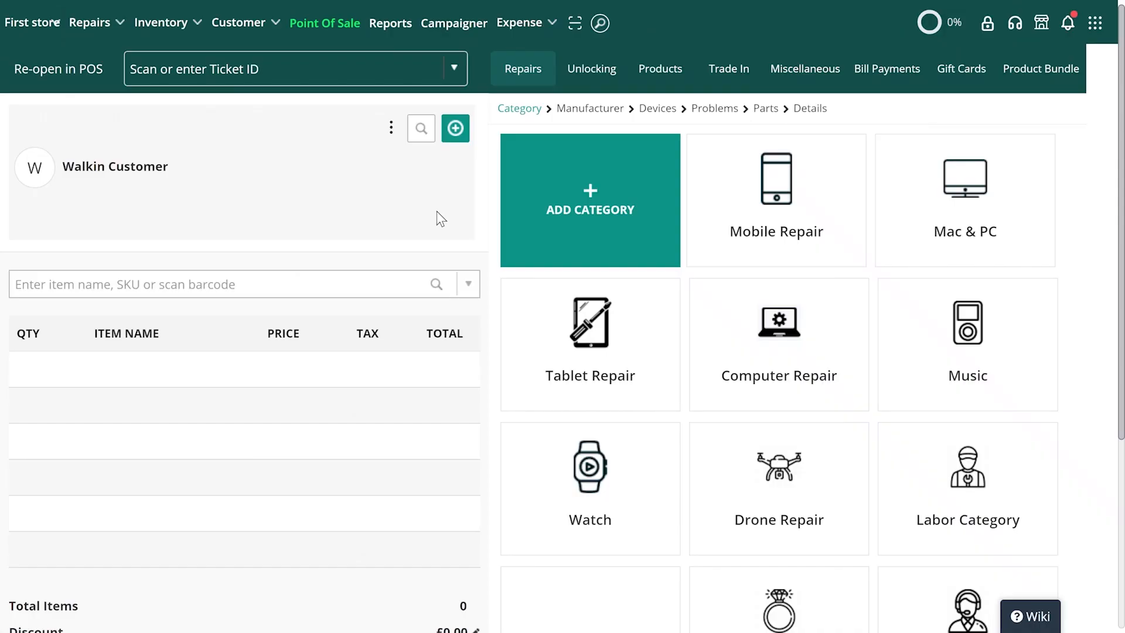
{"action": "left_click", "coordinate": [422, 139]}
{"action": "type", "text": "Brian"}
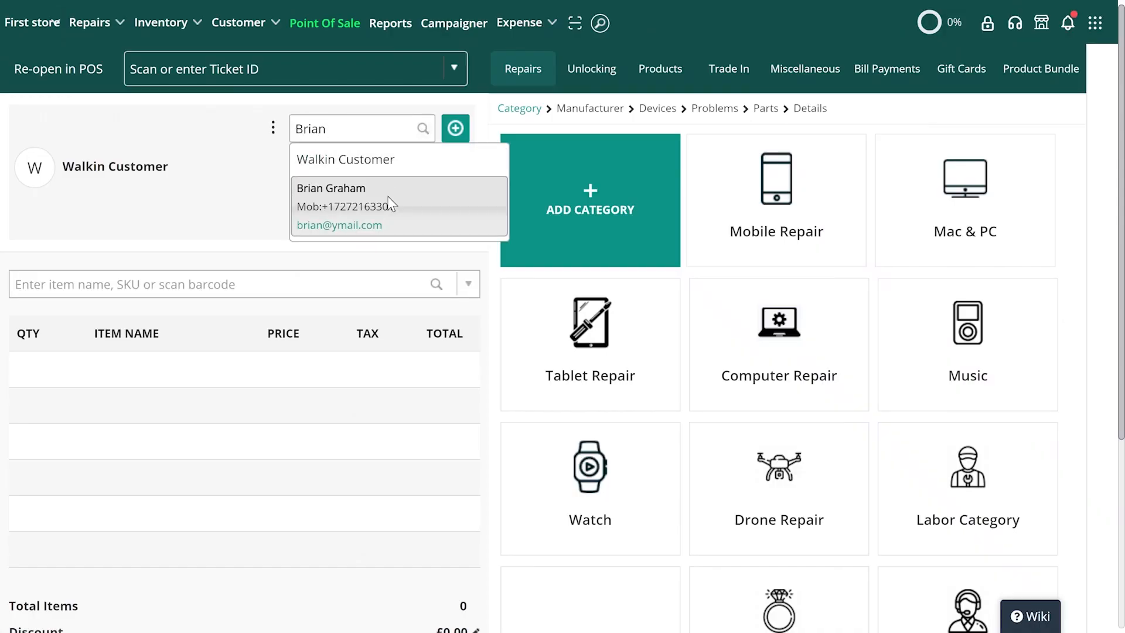
{"action": "left_click", "coordinate": [388, 196]}
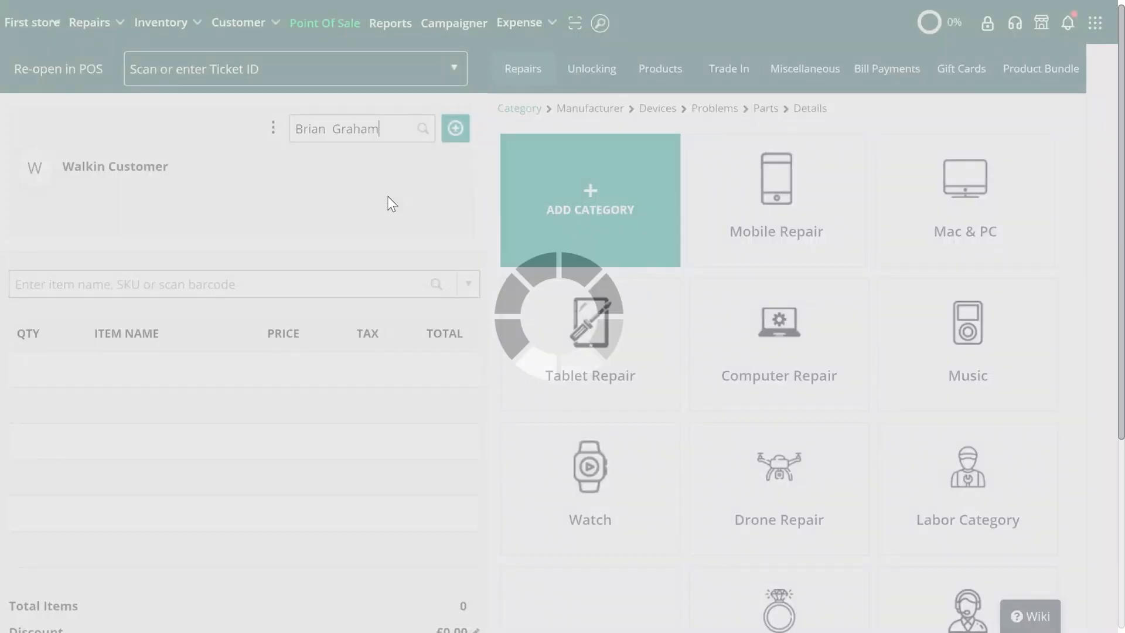
- Add a Screen Repair for an Apple iPhone11 Pro Max from the Mobile Repair category to the cart, keeping the default repair details
{"action": "left_click", "coordinate": [753, 216]}
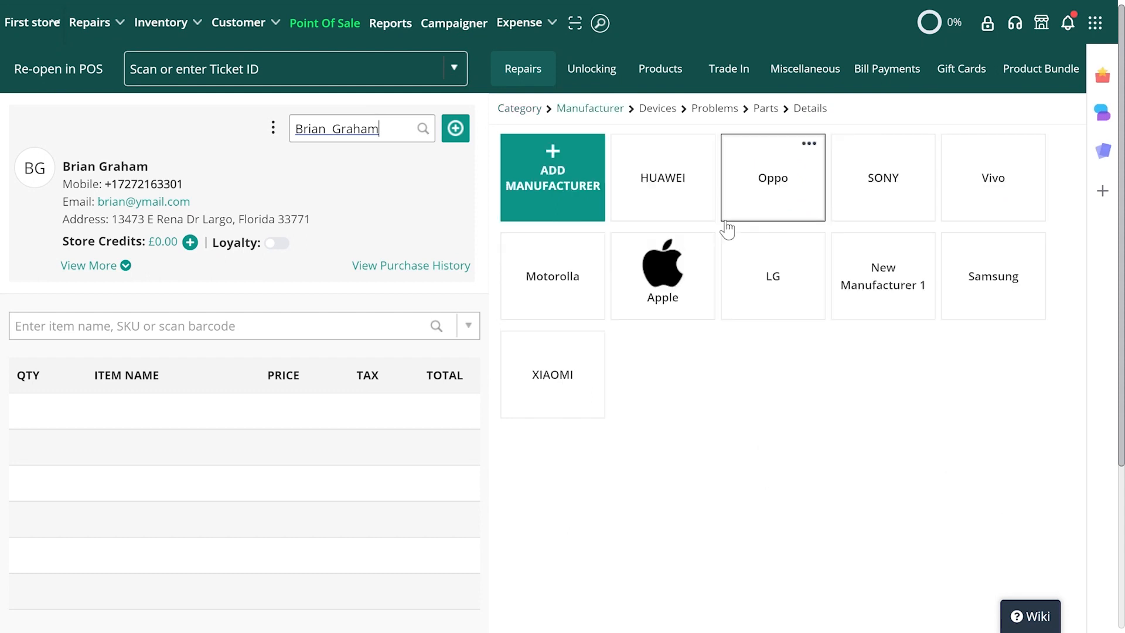
{"action": "left_click", "coordinate": [658, 295]}
{"action": "left_click", "coordinate": [689, 254]}
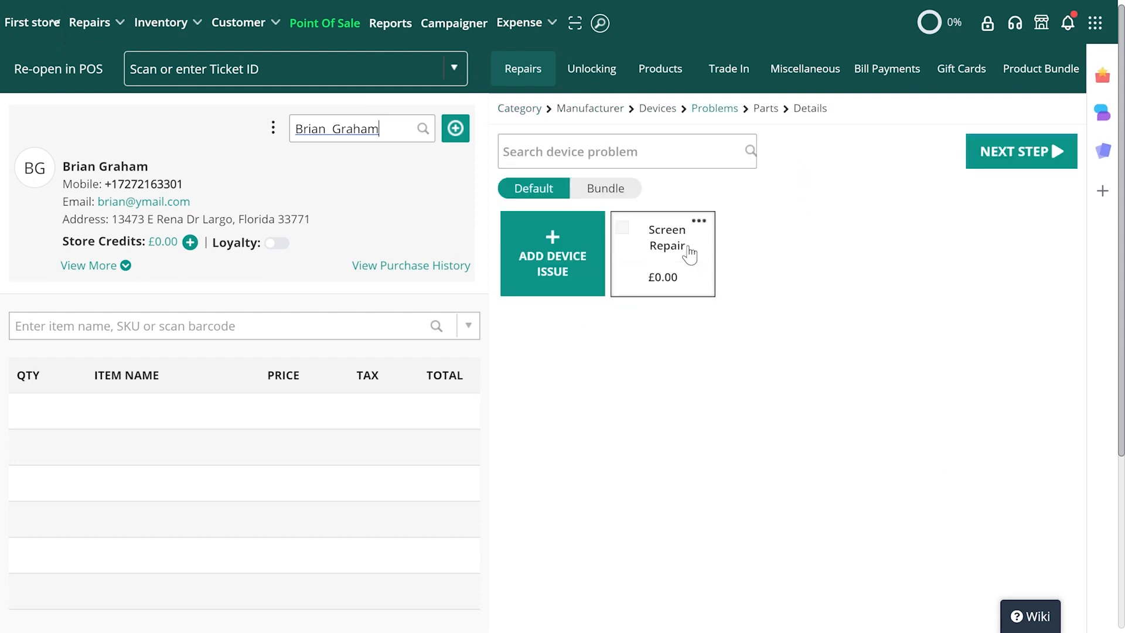
{"action": "left_click", "coordinate": [667, 274]}
{"action": "left_click", "coordinate": [1021, 163]}
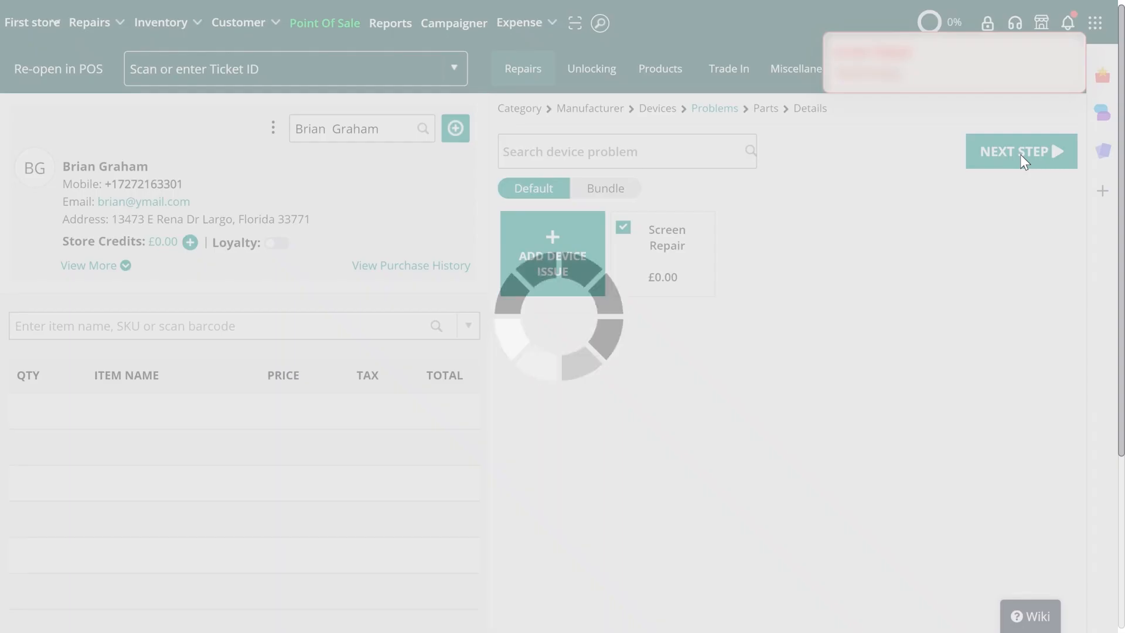
{"action": "left_click", "coordinate": [1005, 165]}
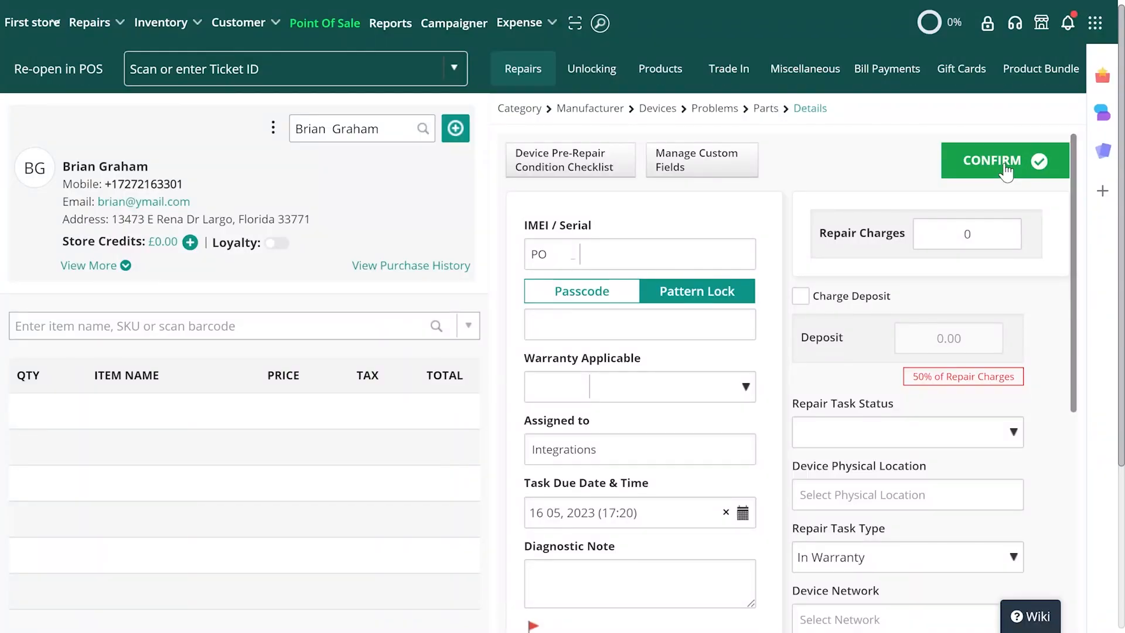
{"action": "left_click", "coordinate": [1004, 166]}
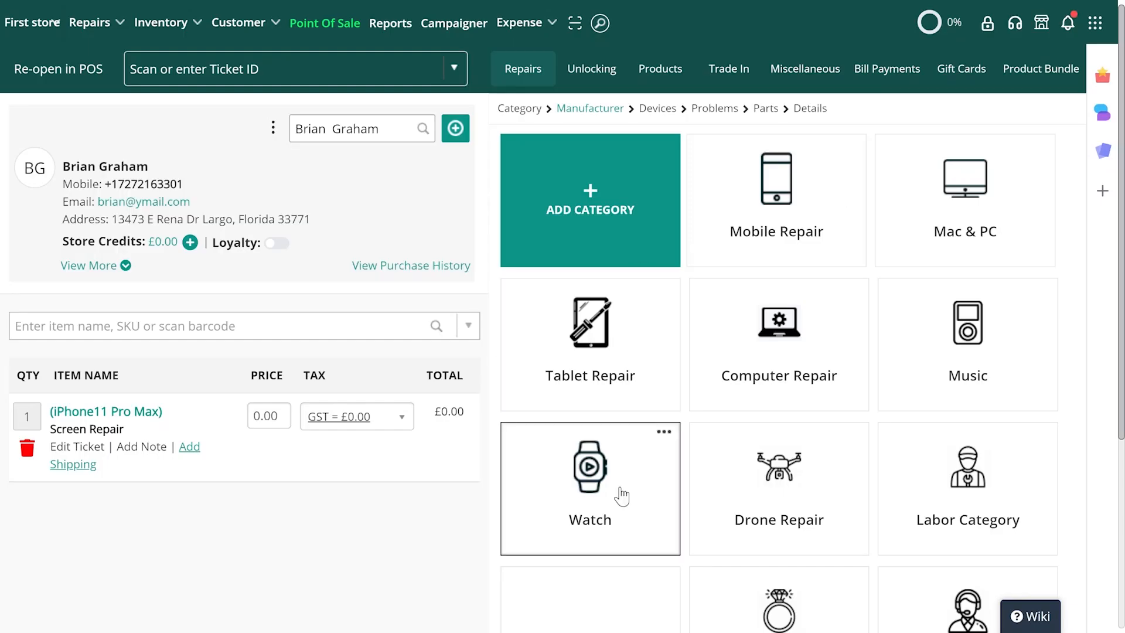
- Create a repair ticket from the cart and open its ticket page
{"action": "scroll", "coordinate": [620, 495], "scroll_direction": "down", "scroll_amount": 5}
{"action": "left_click", "coordinate": [946, 486]}
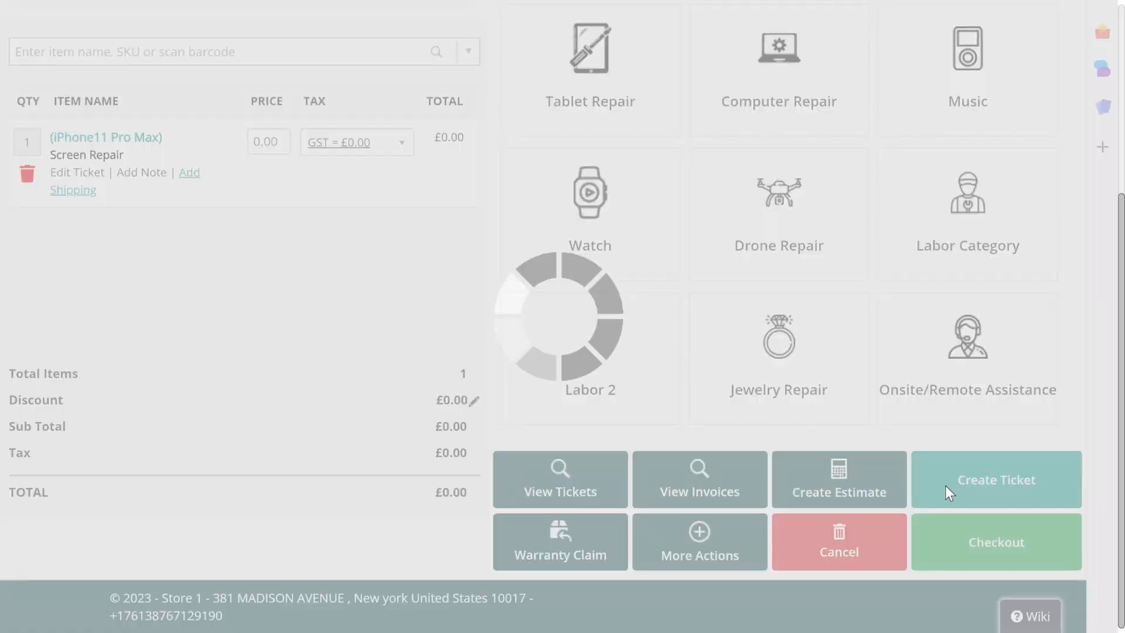
{"action": "left_click", "coordinate": [440, 406]}
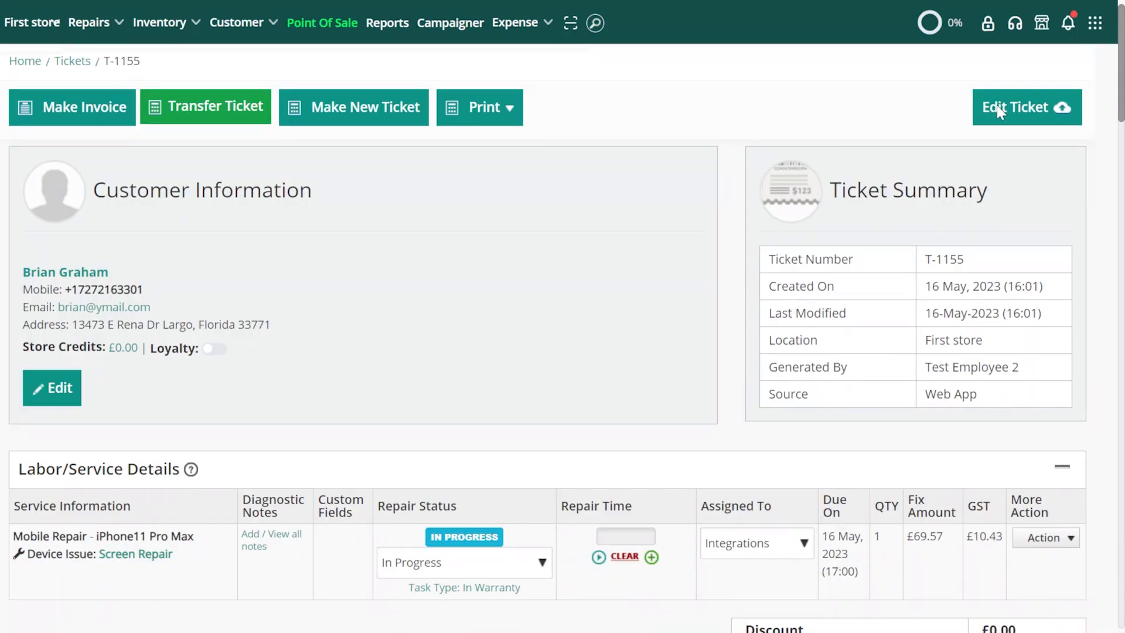
- Edit the ticket and add custom shipping to it with the UPS Ground service and the Package type
{"action": "left_click", "coordinate": [999, 109]}
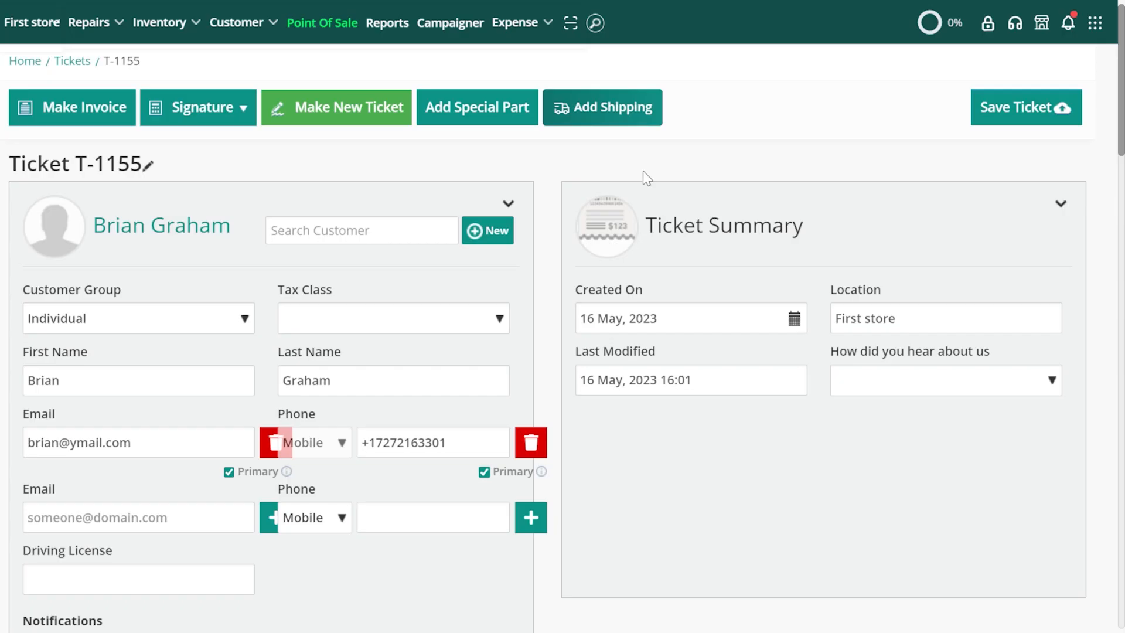
{"action": "left_click", "coordinate": [609, 112]}
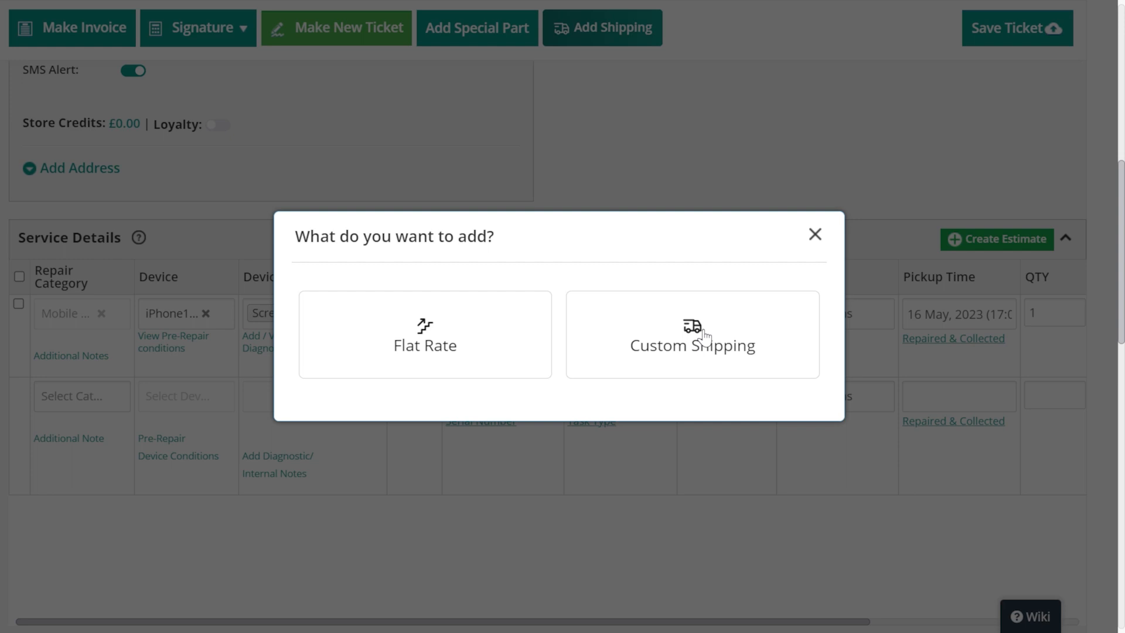
{"action": "left_click", "coordinate": [703, 335]}
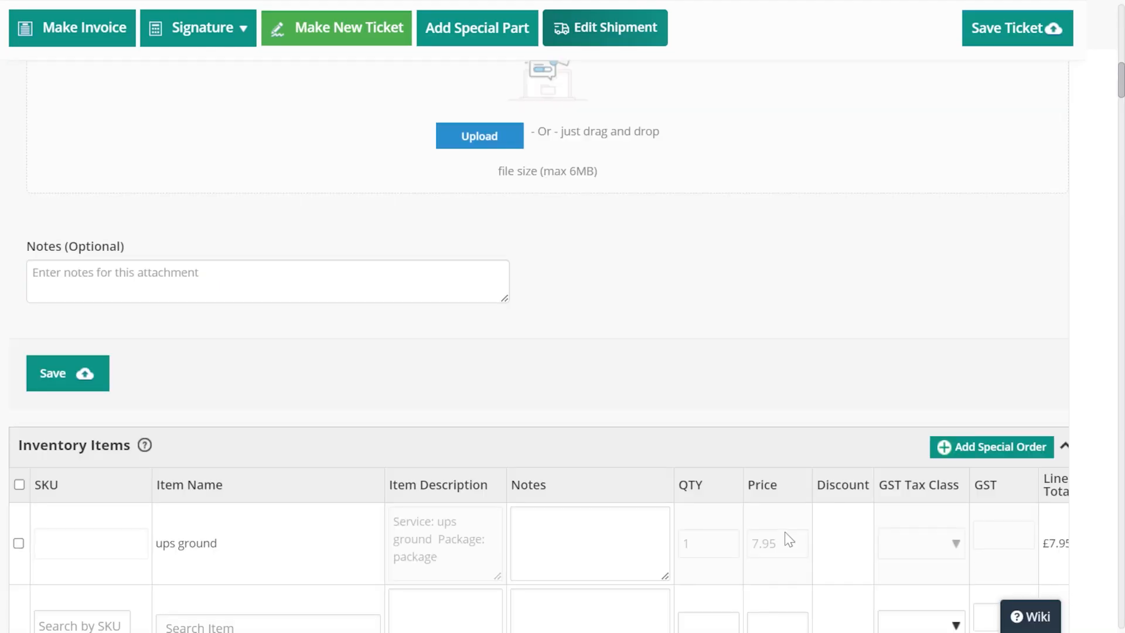
{"action": "scroll", "coordinate": [786, 532], "scroll_direction": "down", "scroll_amount": 3}
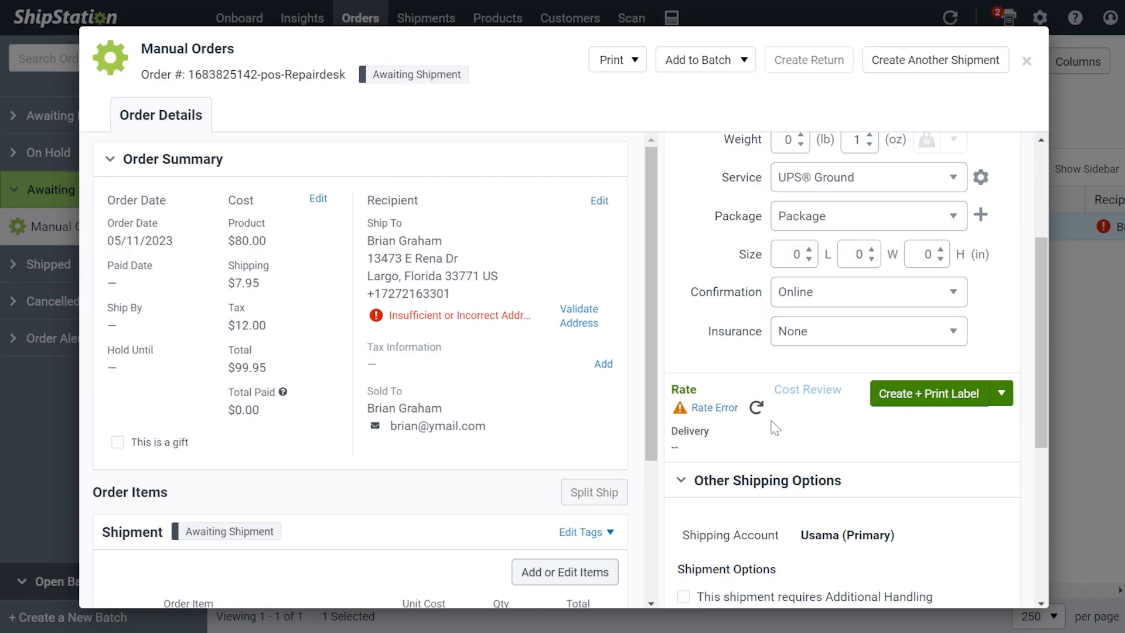
- Switch to the repair order in ShipStation, refresh its shipping rate, and create and print the UPS Ground shipping label
{"action": "scroll", "coordinate": [361, 370], "scroll_direction": "down", "scroll_amount": 4}
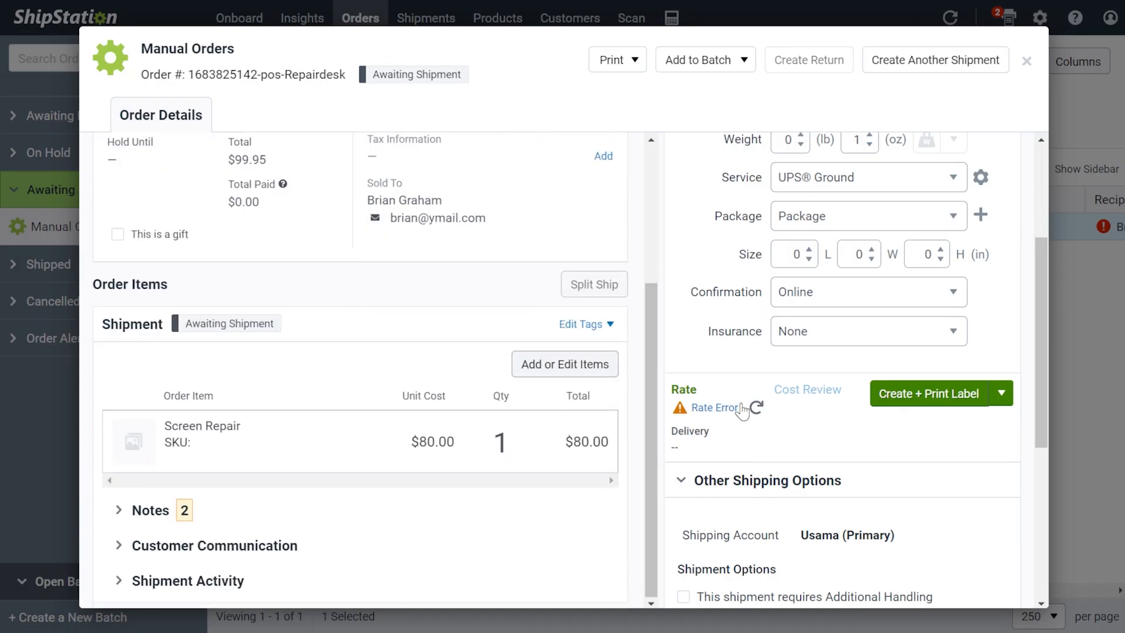
{"action": "left_click", "coordinate": [758, 408]}
{"action": "scroll", "coordinate": [872, 501], "scroll_direction": "up", "scroll_amount": 2}
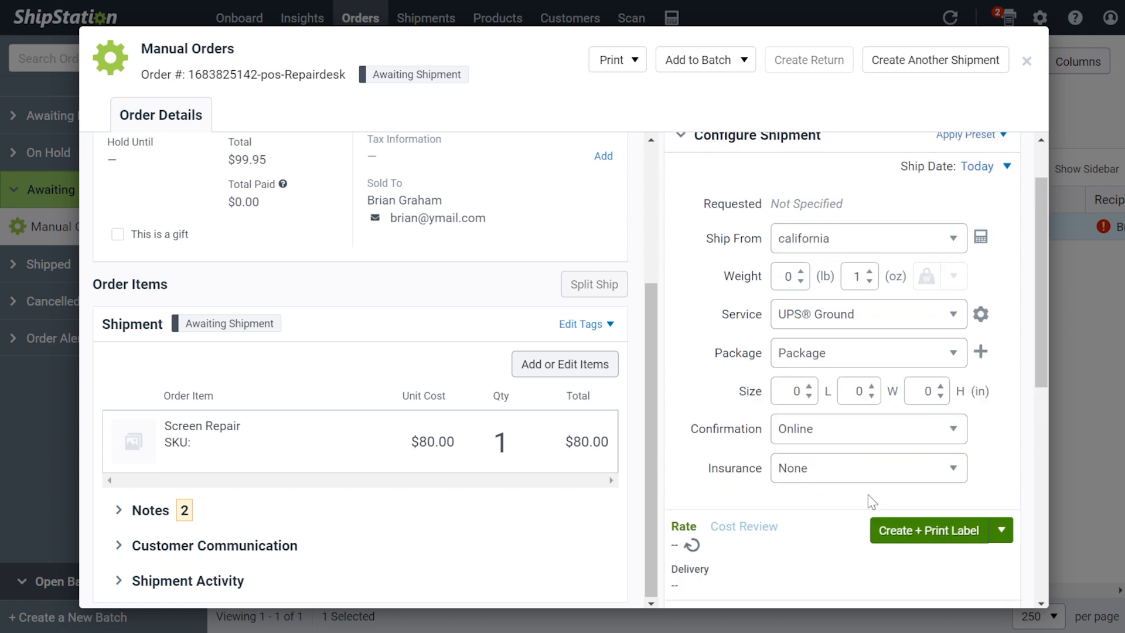
{"action": "left_click", "coordinate": [912, 542]}
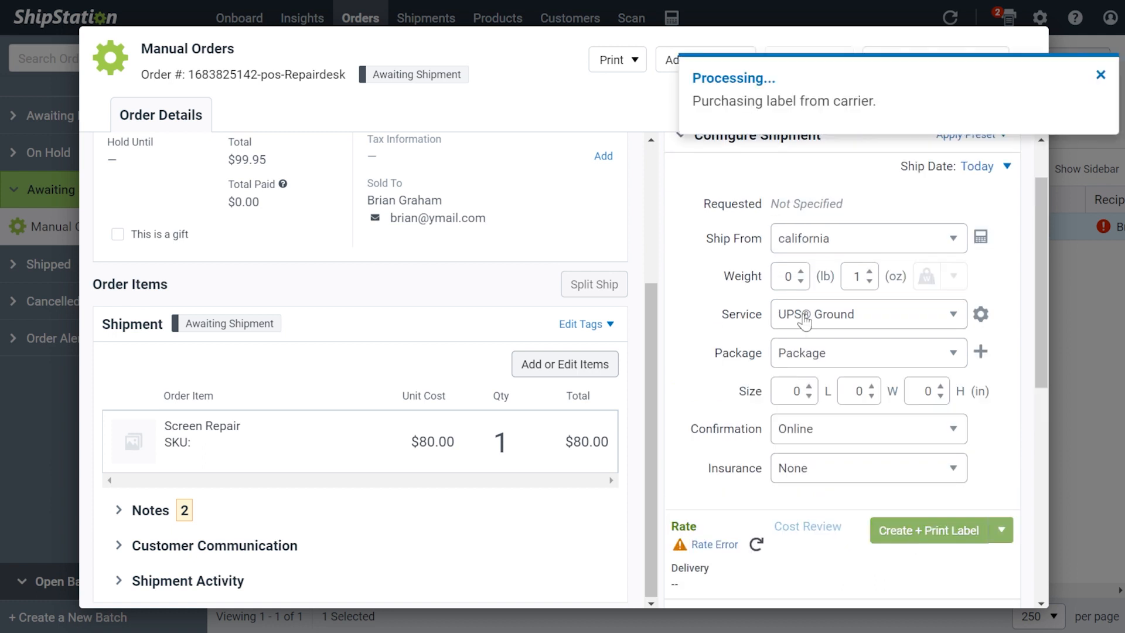